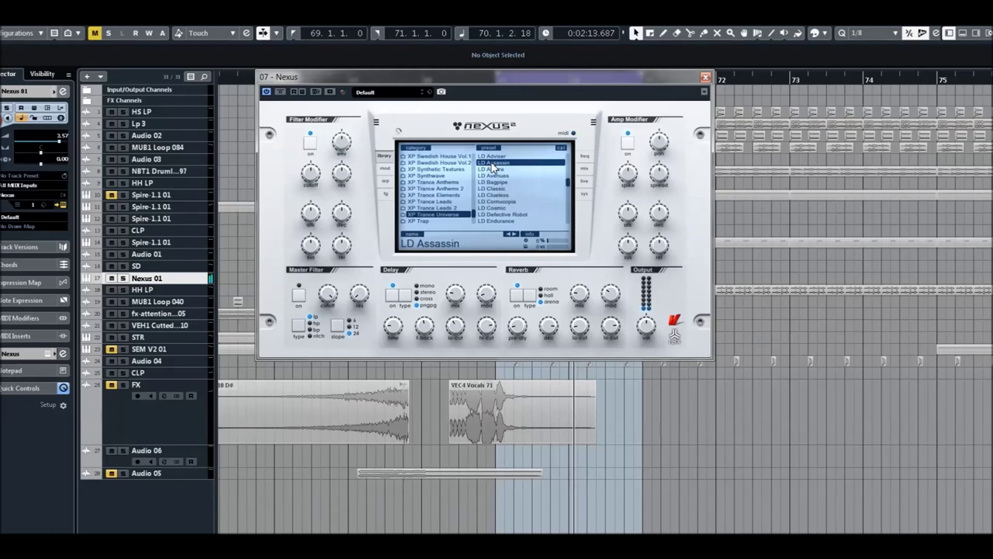
# Audition the lead presets LD Aurora, LD Avenues, LD Bagpipe, LD Classic and LD Clueless from XP Trance Universe.
pyautogui.click(497, 170)
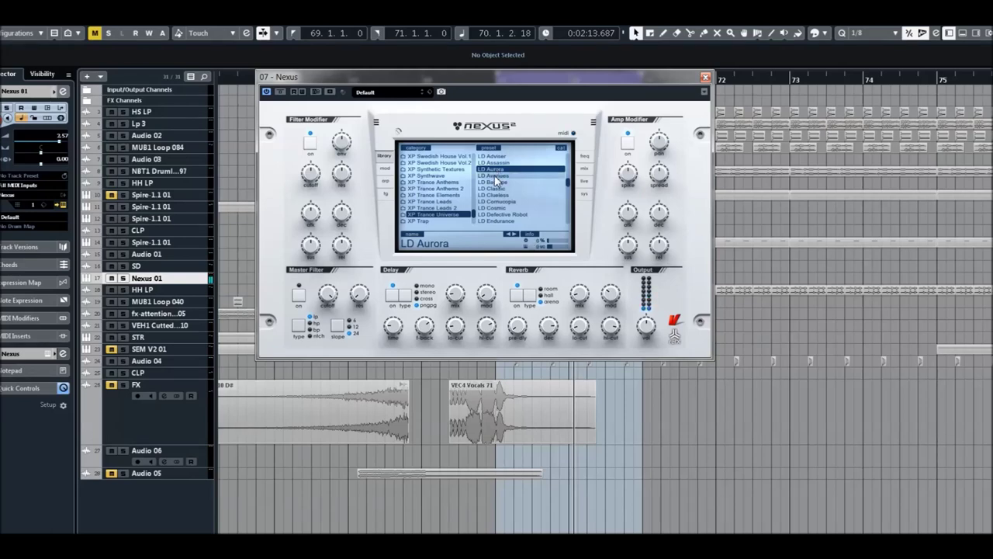
pyautogui.click(495, 177)
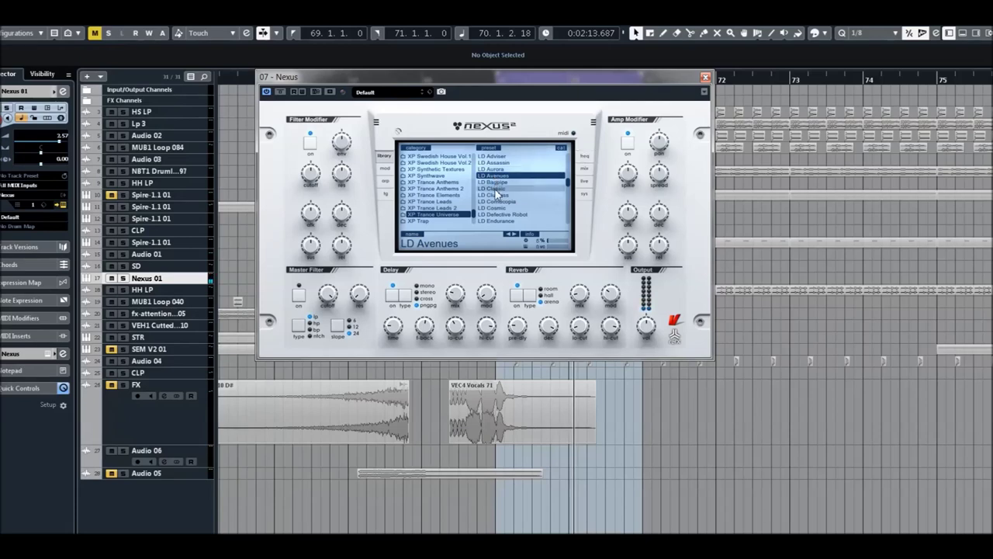
pyautogui.click(496, 184)
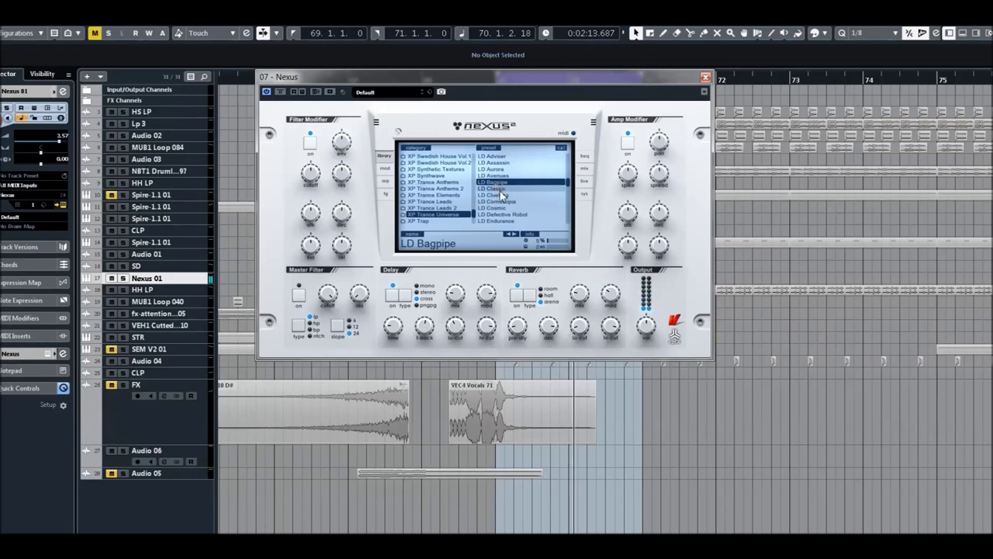
pyautogui.click(498, 188)
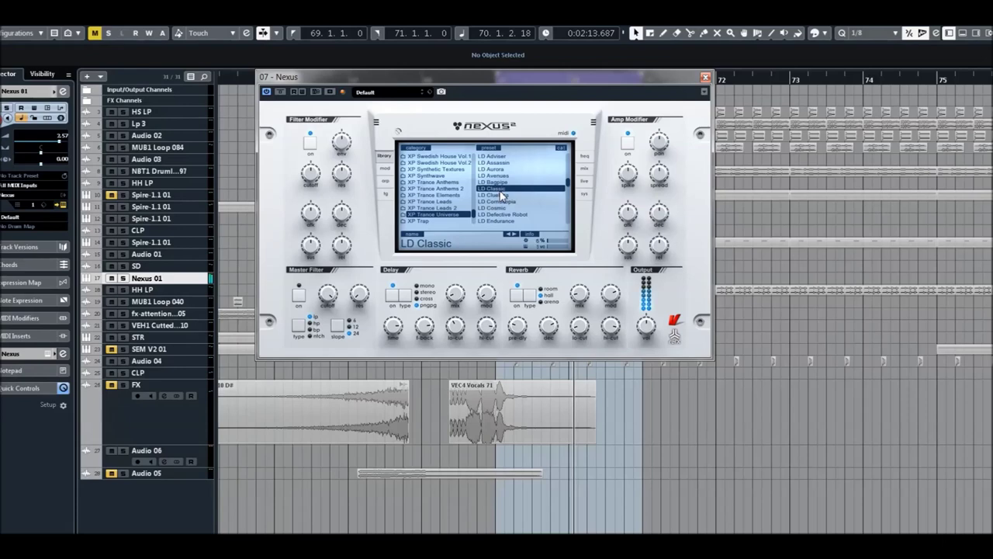
pyautogui.click(501, 196)
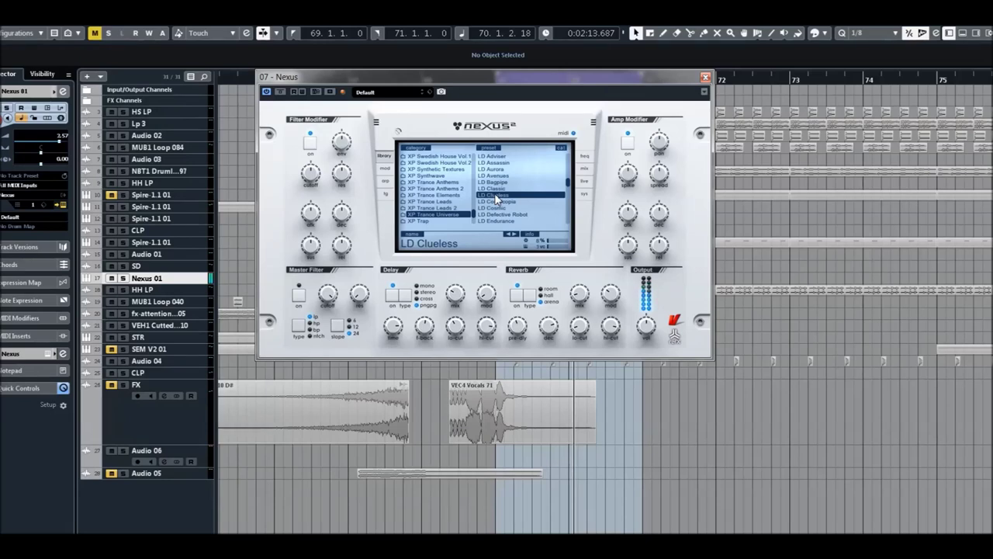
# Audition LD Cornucopia and LD Cosmic, trying a different filter modifier cutoff on LD Cosmic.
pyautogui.click(497, 201)
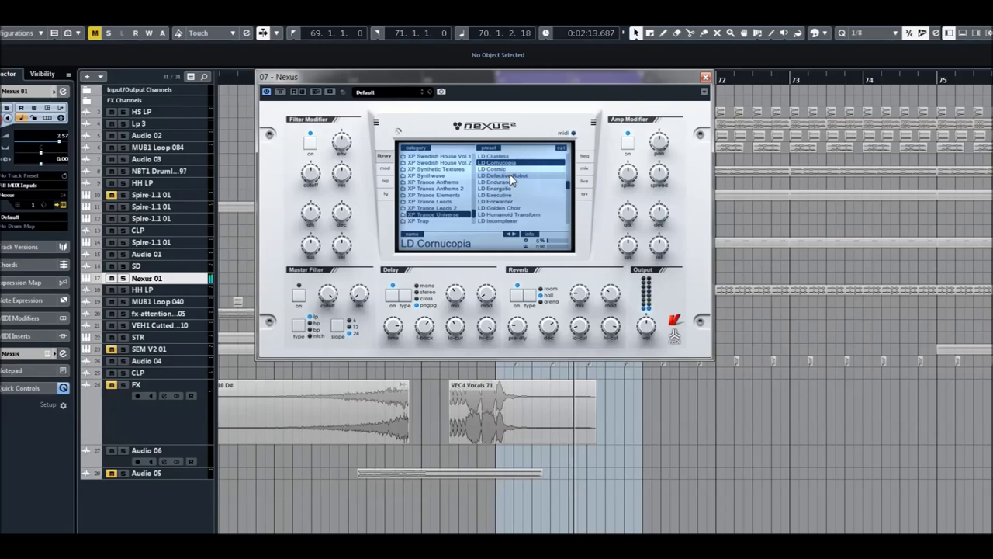
pyautogui.click(489, 169)
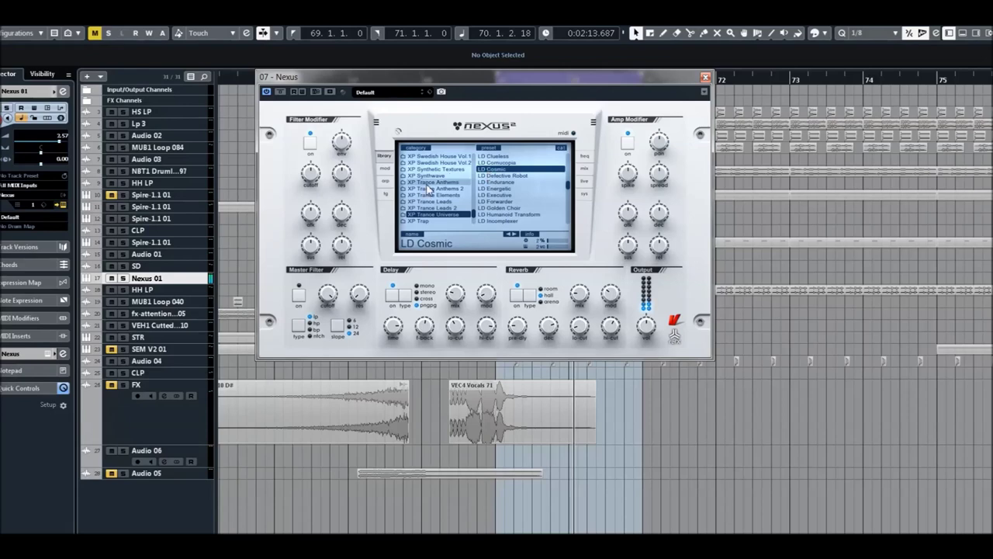
pyautogui.moveTo(311, 174); pyautogui.dragTo(318, 141)
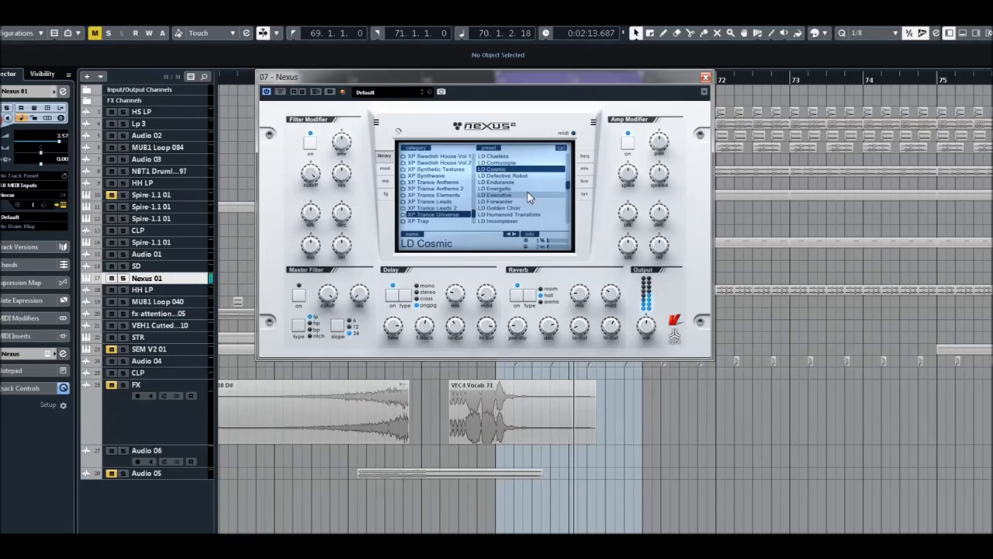
# Audition the presets LD Defective Robot, LD Endurance and LD Energetic.
pyautogui.click(512, 177)
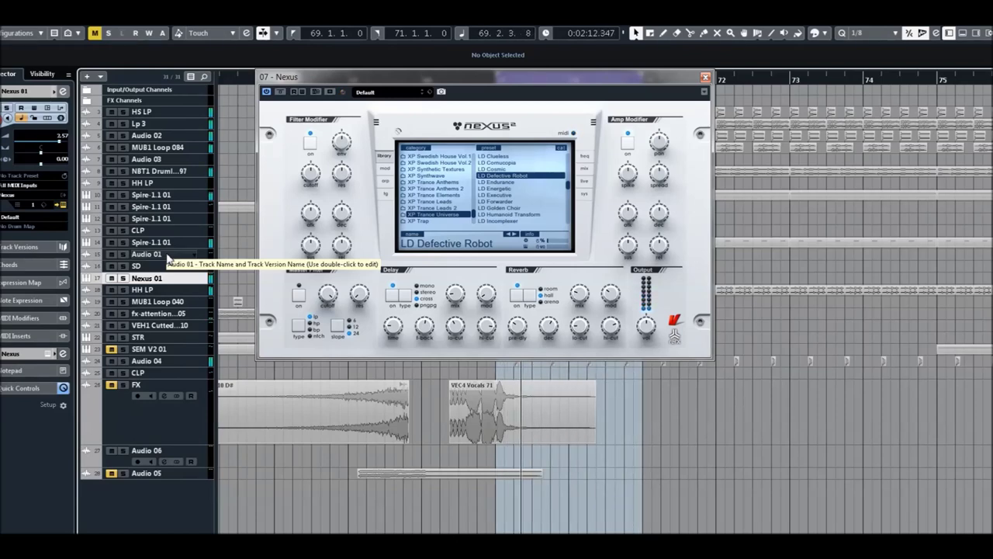
pyautogui.click(495, 183)
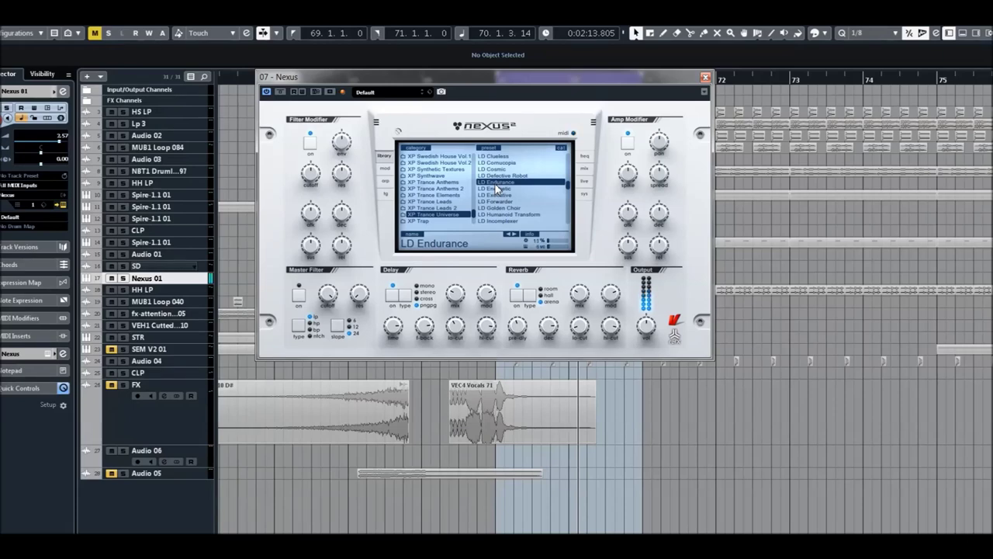
pyautogui.click(496, 189)
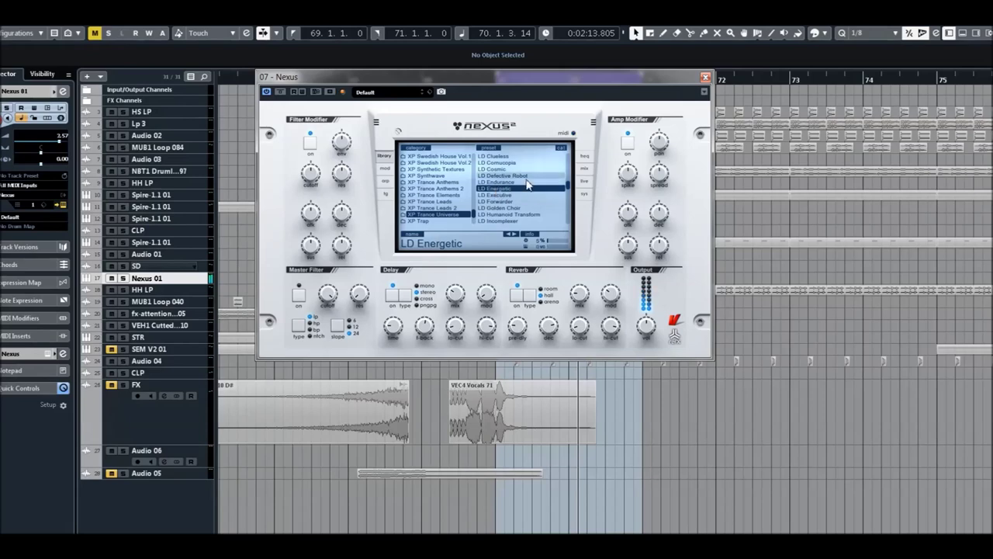
# Load the LD Executive preset and set its delay low-cut to 0.
pyautogui.click(497, 196)
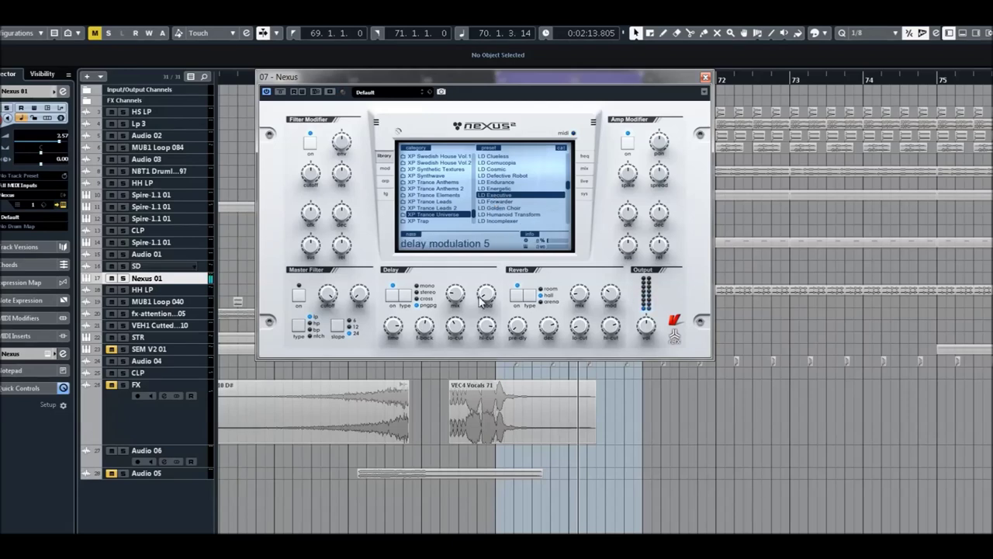
pyautogui.moveTo(455, 327)
pyautogui.moveTo(455, 327); pyautogui.dragTo(410, 366)
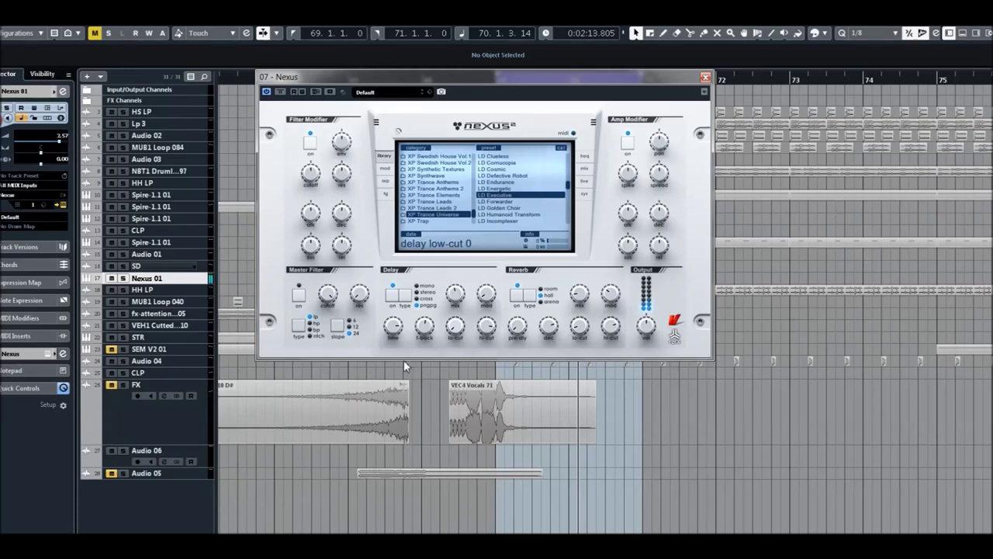
# Audition the presets LD Forwarder, LD Golden Choir, LD Humanoid Transform, LD Incomplexer and LD Infinite.
pyautogui.click(493, 208)
pyautogui.scroll(-3, 497, 190)
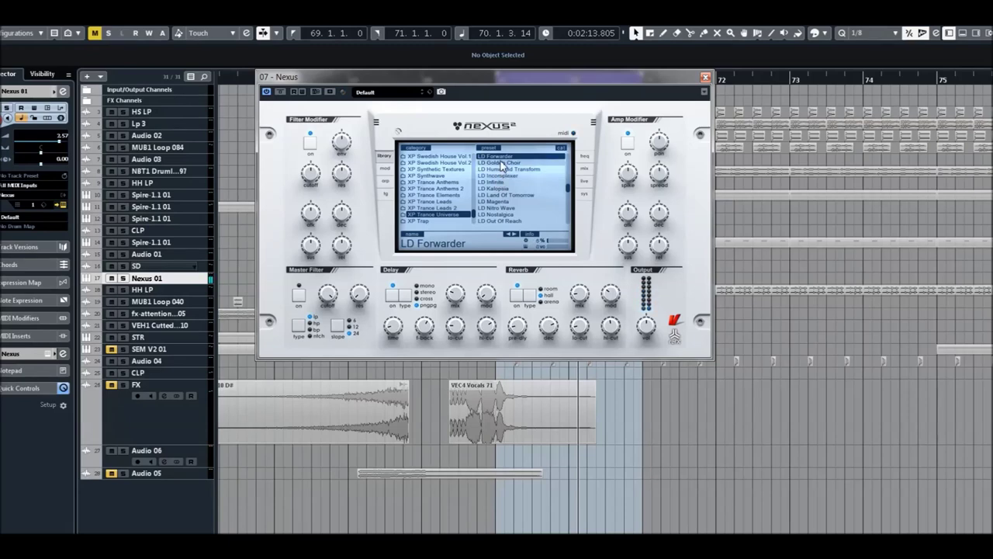
pyautogui.click(500, 163)
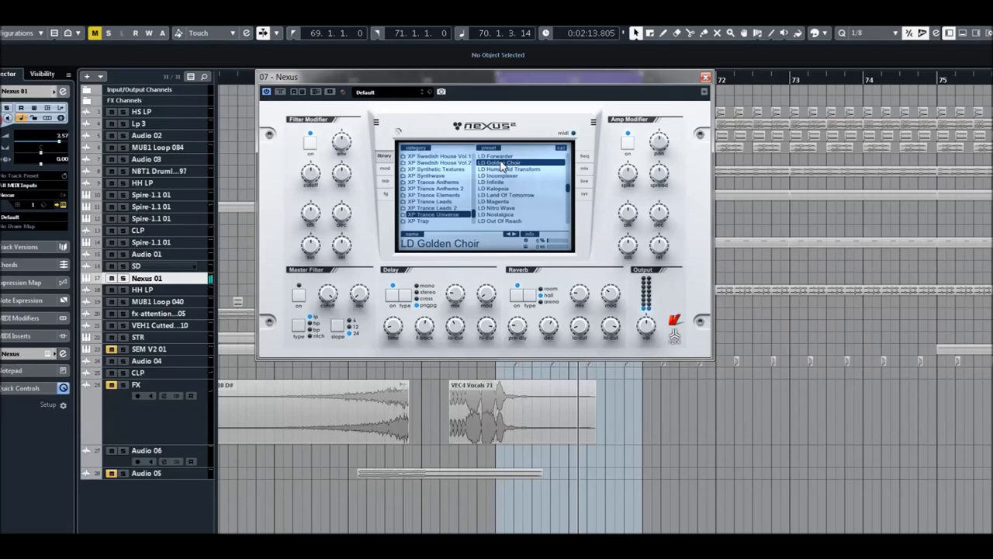
pyautogui.click(500, 169)
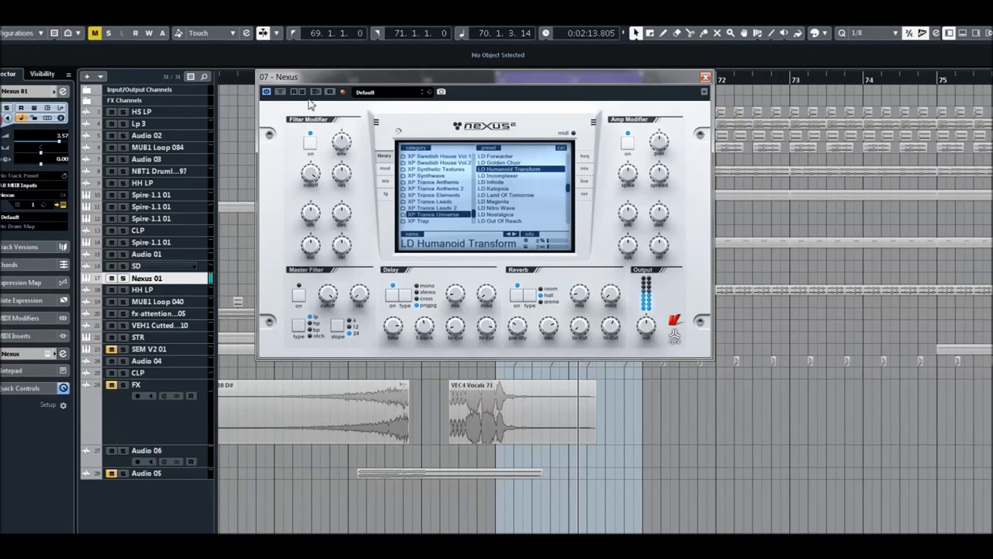
pyautogui.click(491, 176)
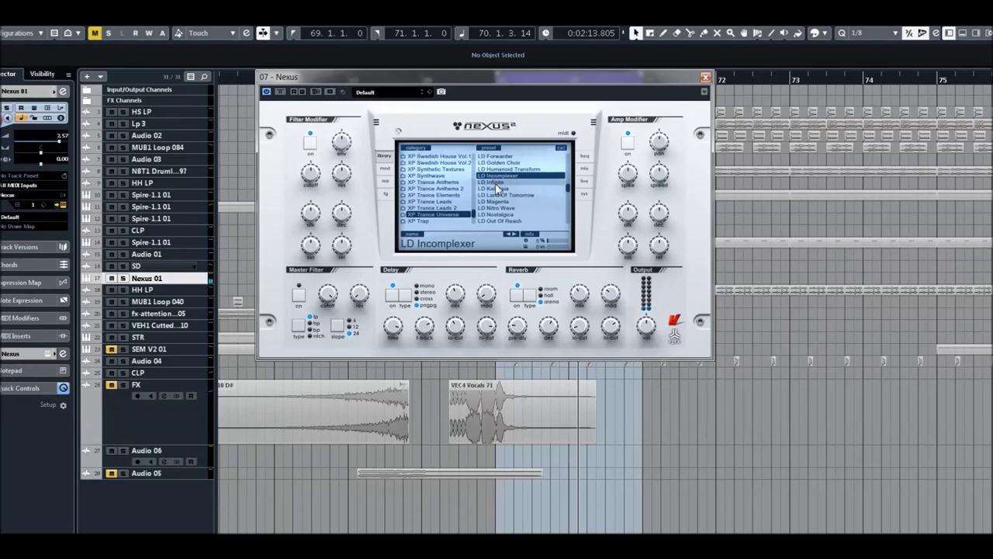
pyautogui.click(495, 183)
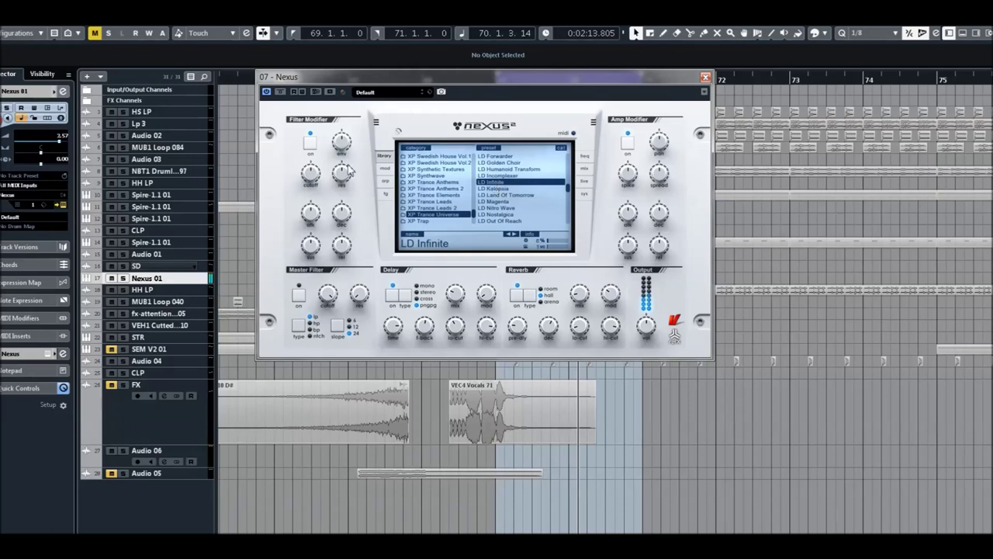
# Load the LD Kalopsia preset and add it to the SLG favorites.
pyautogui.click(500, 191)
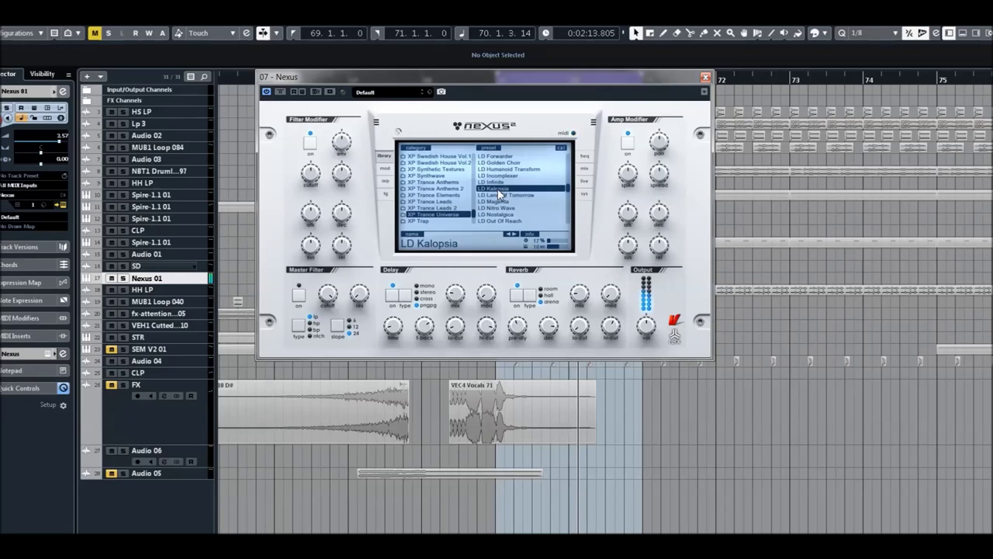
pyautogui.rightClick(490, 190)
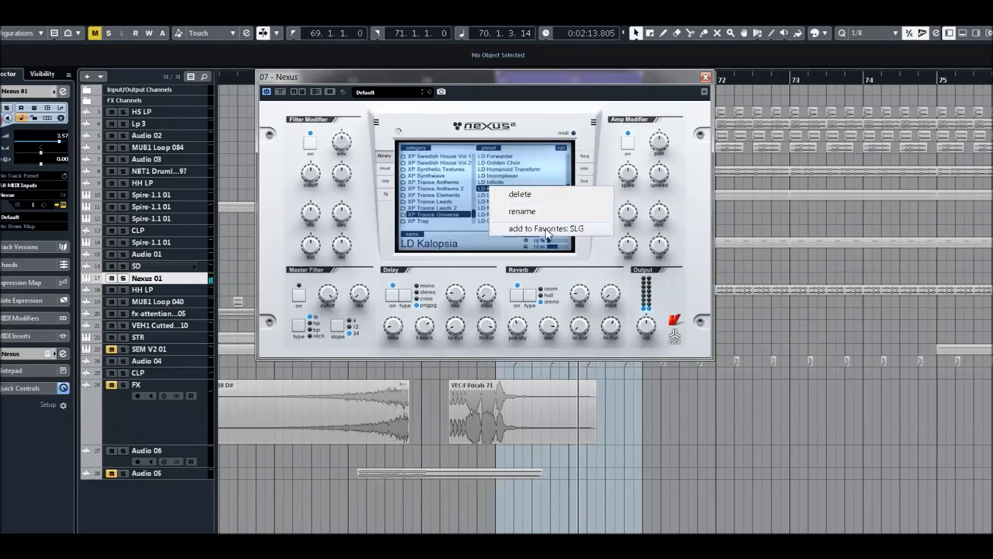
pyautogui.click(547, 228)
# Audition the presets LD Land Of Tomorrow, LD Magenta, LD Nitro Wave and LD Nostalgica.
pyautogui.click(489, 195)
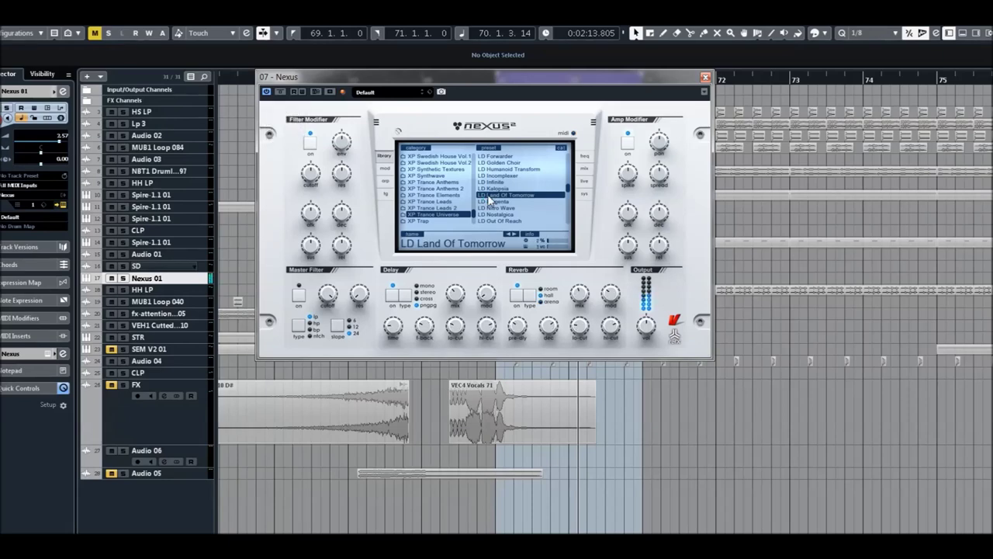
pyautogui.click(500, 202)
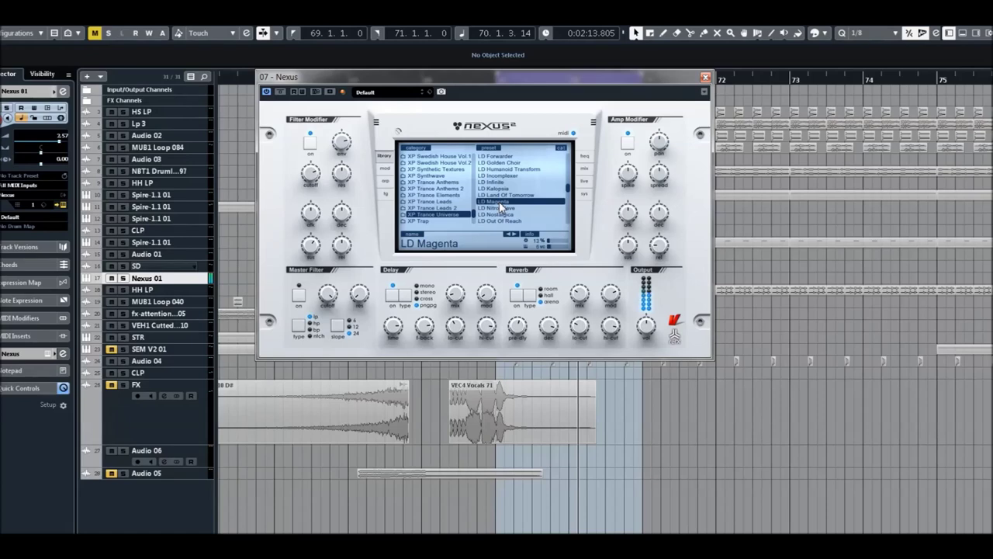
pyautogui.click(499, 208)
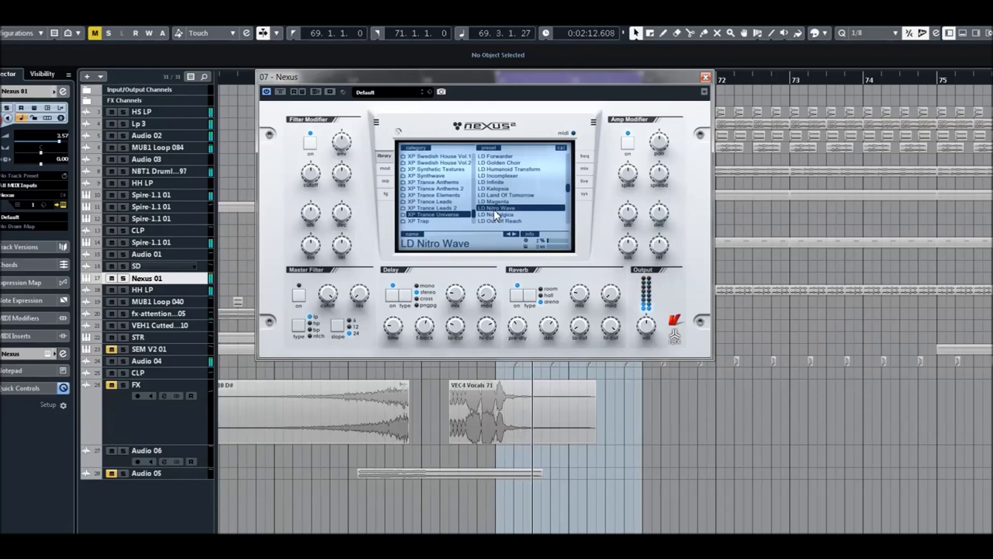
pyautogui.click(494, 214)
pyautogui.scroll(-3, 498, 194)
pyautogui.doubleClick(501, 170)
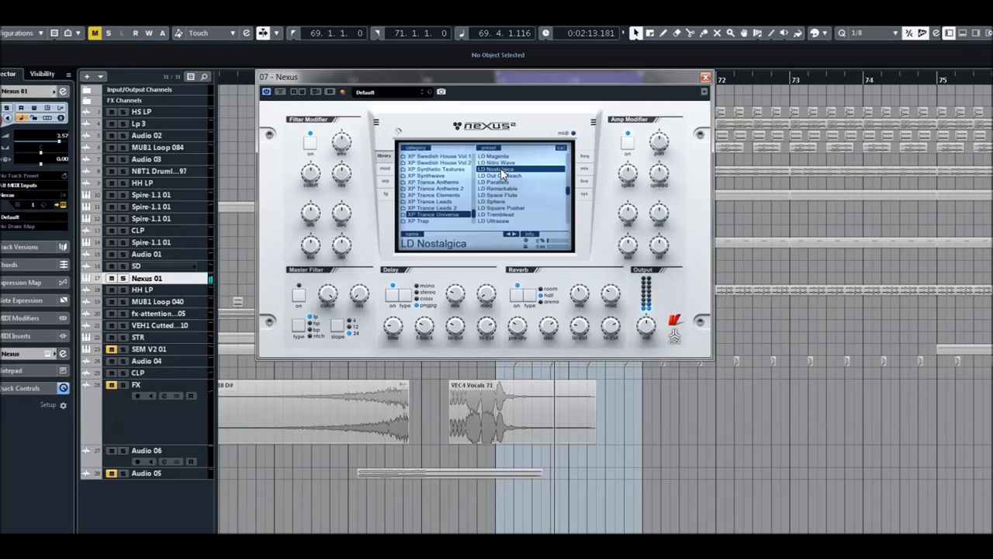
# Load the LD Out Of Reach preset and add it to the SLG favorites.
pyautogui.click(497, 175)
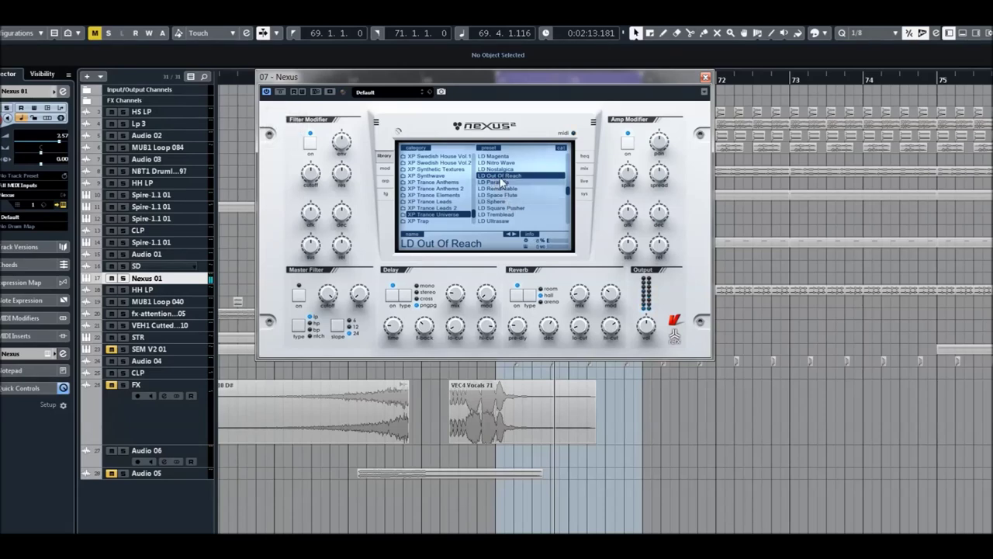
pyautogui.rightClick(496, 177)
pyautogui.click(533, 220)
pyautogui.click(497, 178)
# Audition the presets LD Parallels, LD Remarkable, LD Space Flute, LD Sphere and LD Square Pusher.
pyautogui.click(497, 182)
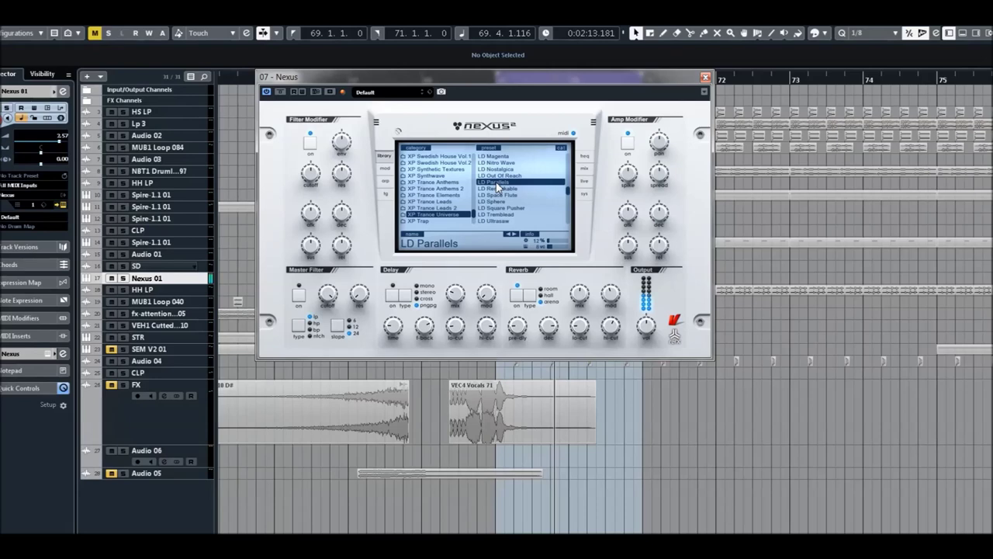
pyautogui.click(497, 190)
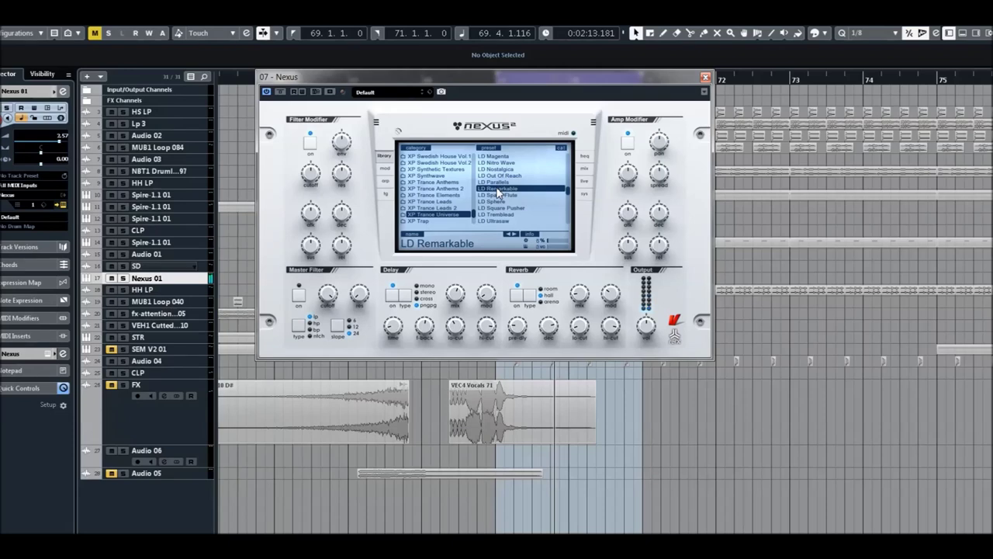
pyautogui.click(494, 195)
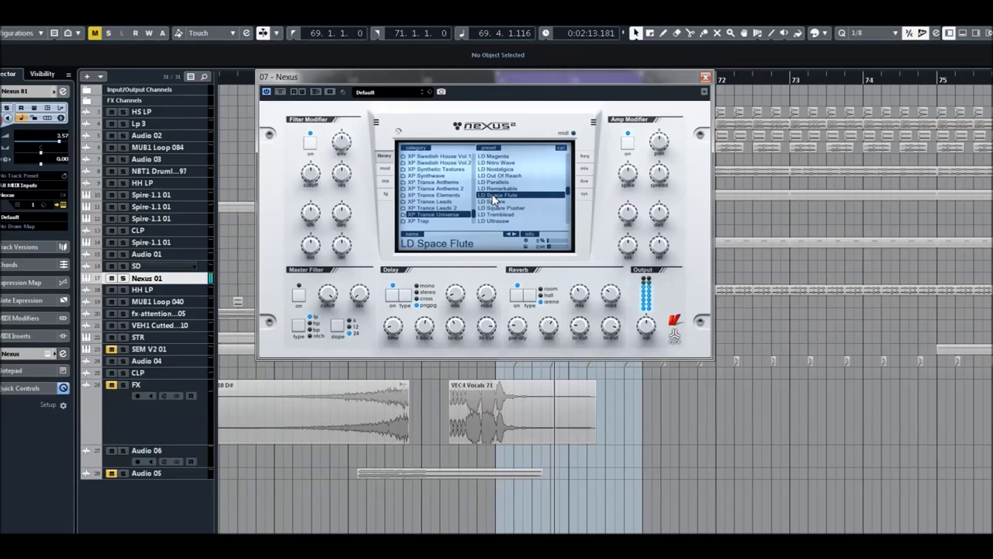
pyautogui.scroll(-1, 497, 194)
pyautogui.click(501, 177)
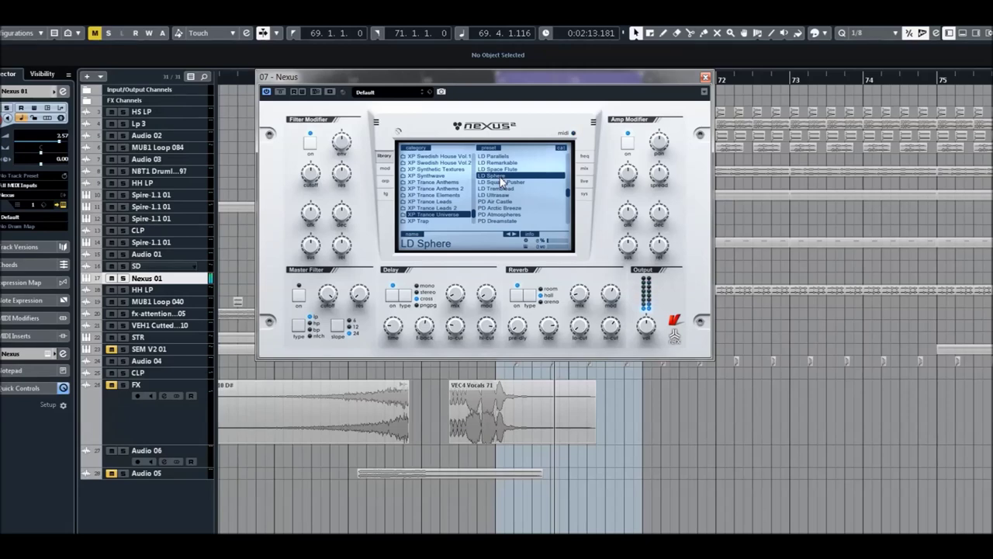
pyautogui.doubleClick(503, 182)
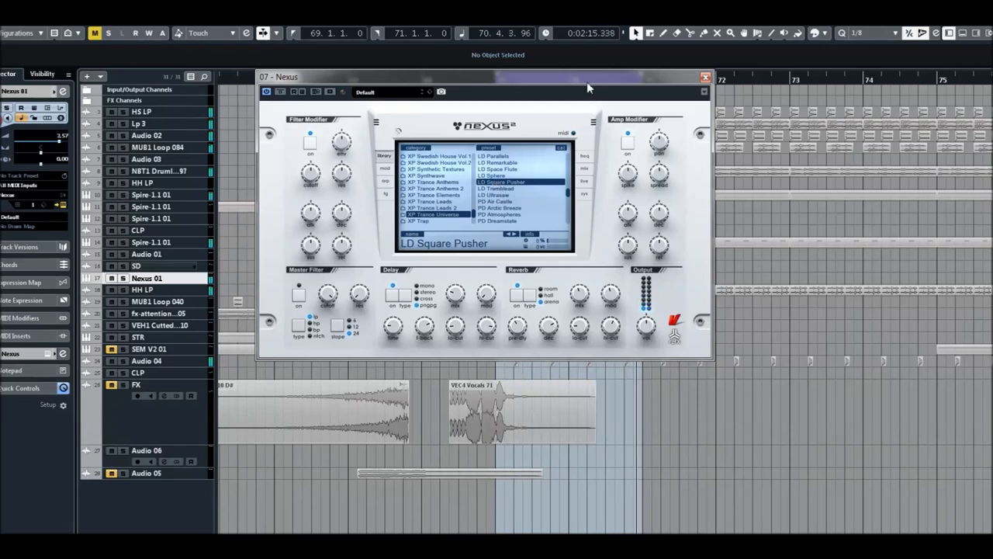
# Set the playback loop range from bar 142 to bar 144, temporarily shifting the Nexus window out of the way.
pyautogui.moveTo(574, 82); pyautogui.dragTo(387, 83)
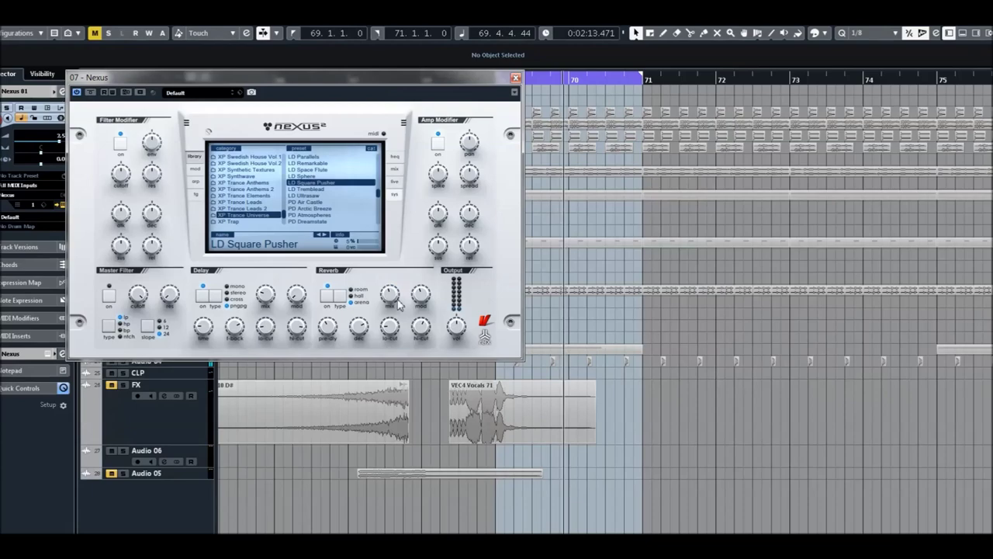
pyautogui.hscroll(15, 757, 303)
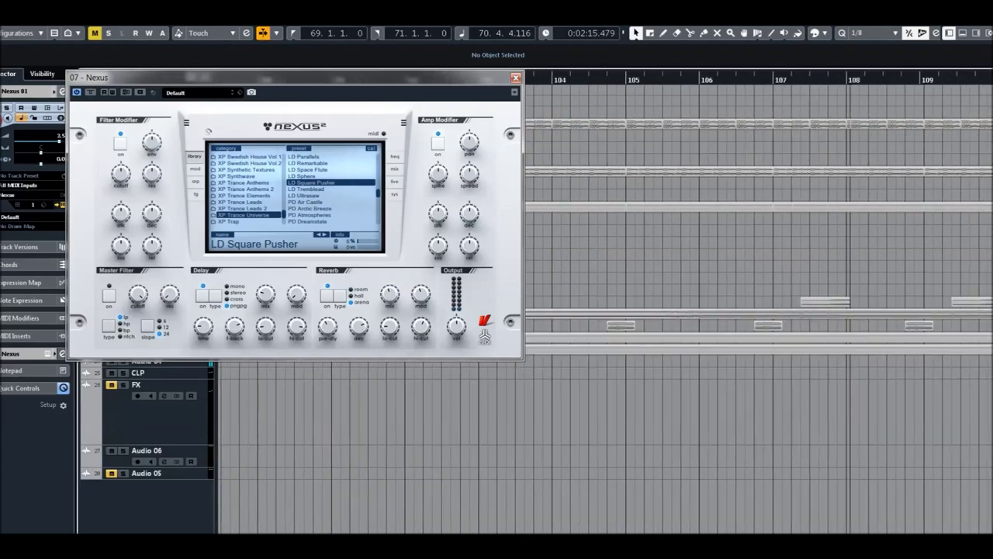
pyautogui.hscroll(6, 757, 303)
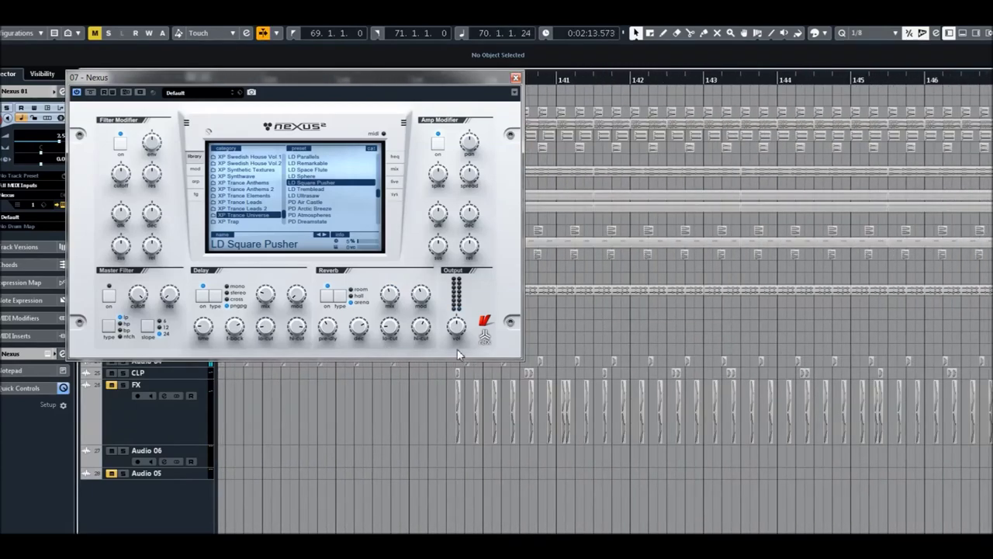
pyautogui.moveTo(635, 78); pyautogui.dragTo(776, 78)
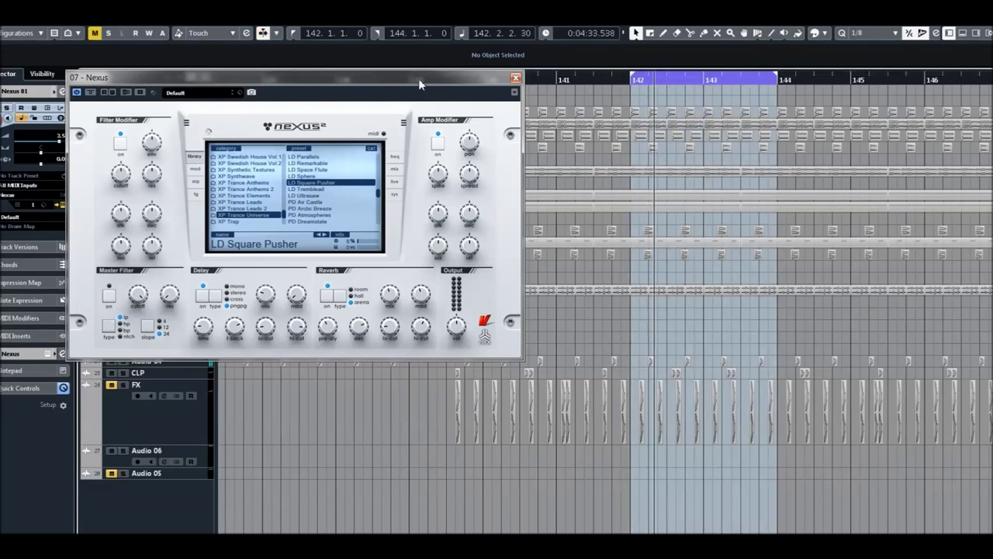
pyautogui.moveTo(420, 80); pyautogui.dragTo(659, 68)
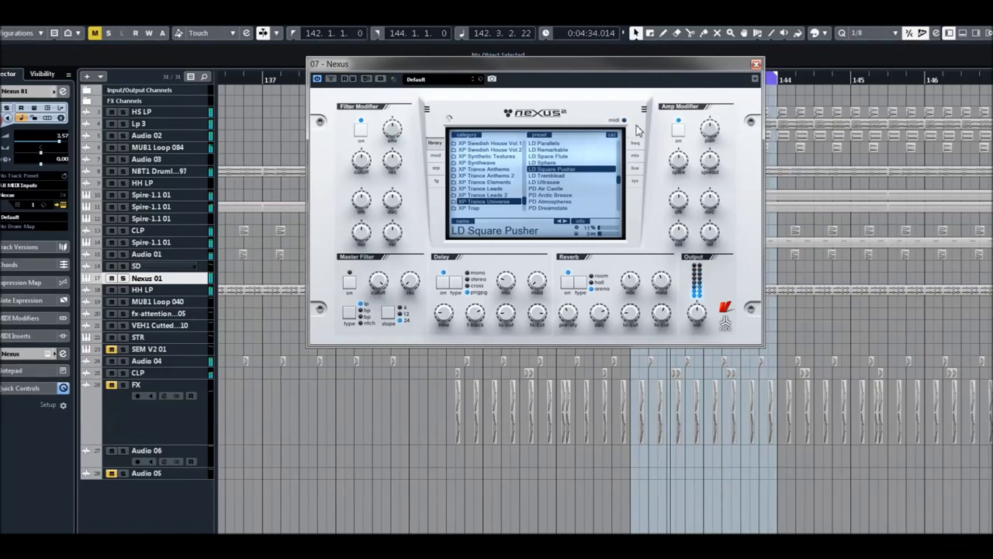
# Load the presets LD Tremblead and LD Ultrasaw to audition their sounds.
pyautogui.click(545, 176)
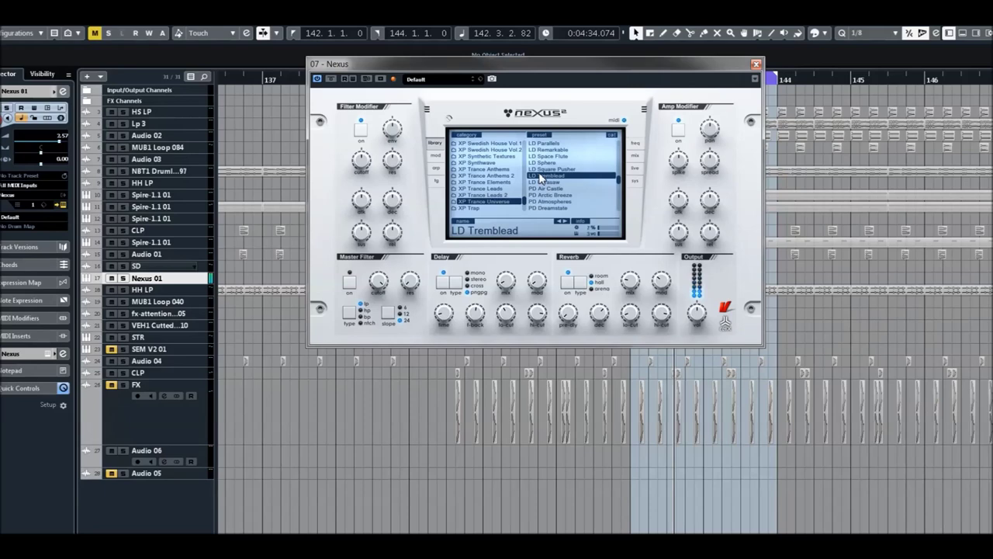
pyautogui.click(543, 182)
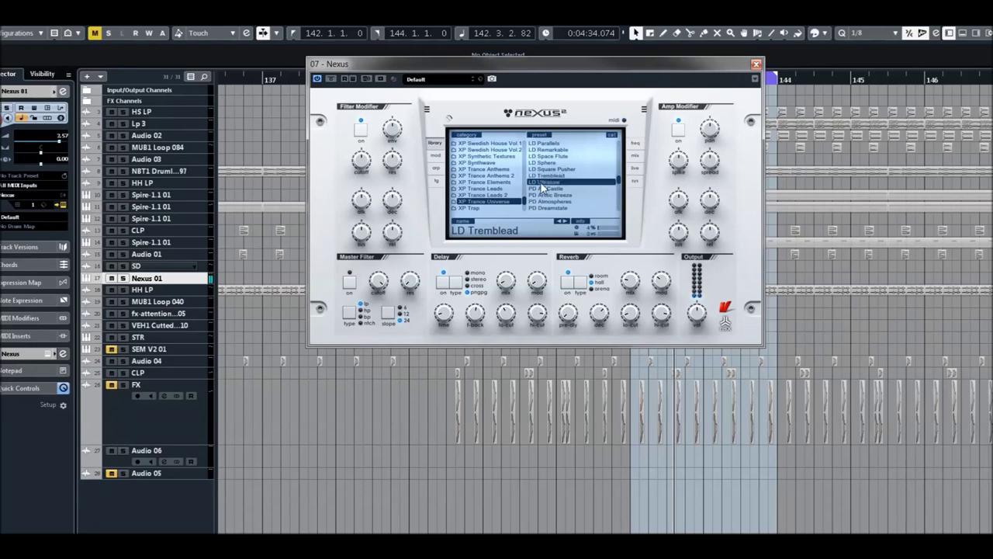